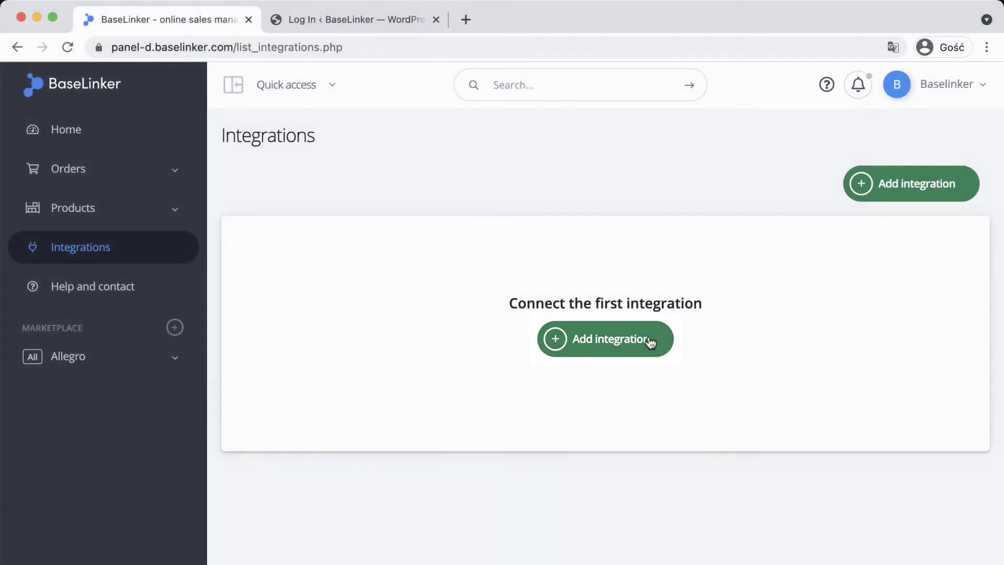
Search the shop integrations for 'Woo' and open the WooCommerce REST API connection form.
{"action": "left_click", "coordinate": [650, 343]}
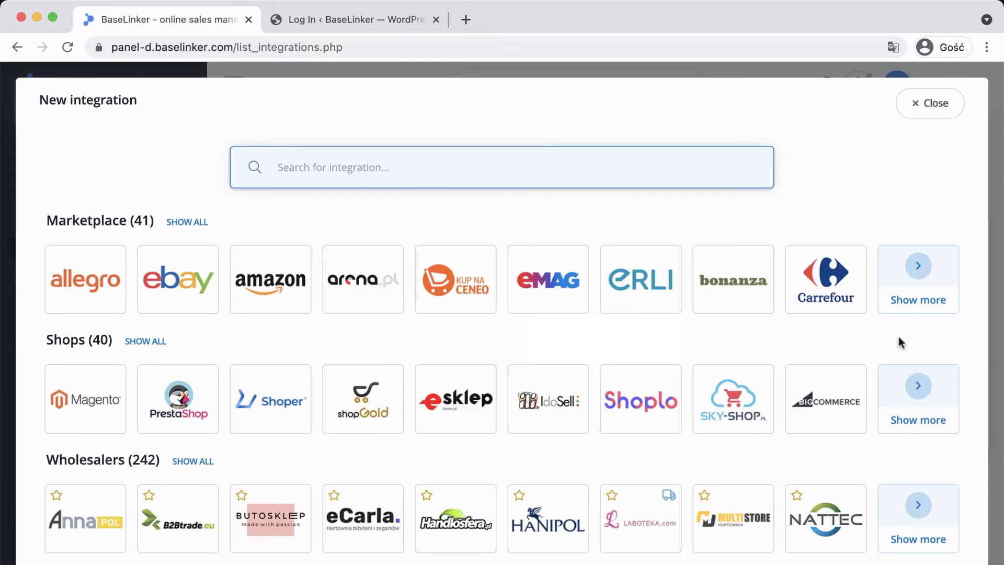
{"action": "scroll", "coordinate": [900, 342], "scroll_direction": "down", "scroll_amount": 2}
{"action": "scroll", "coordinate": [900, 342], "scroll_direction": "down", "scroll_amount": 3}
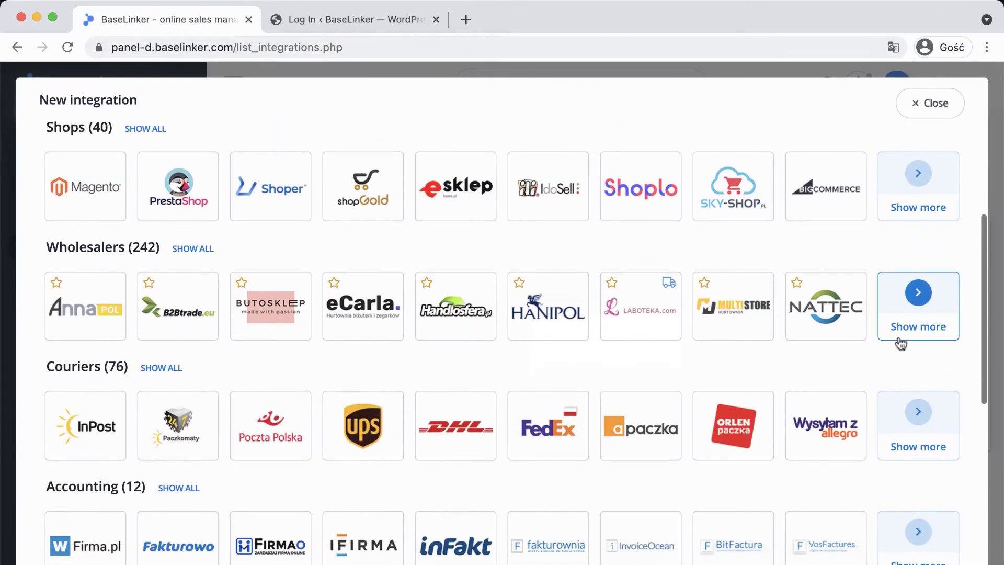
{"action": "scroll", "coordinate": [900, 343], "scroll_direction": "up", "scroll_amount": 3}
{"action": "scroll", "coordinate": [900, 343], "scroll_direction": "up", "scroll_amount": 2}
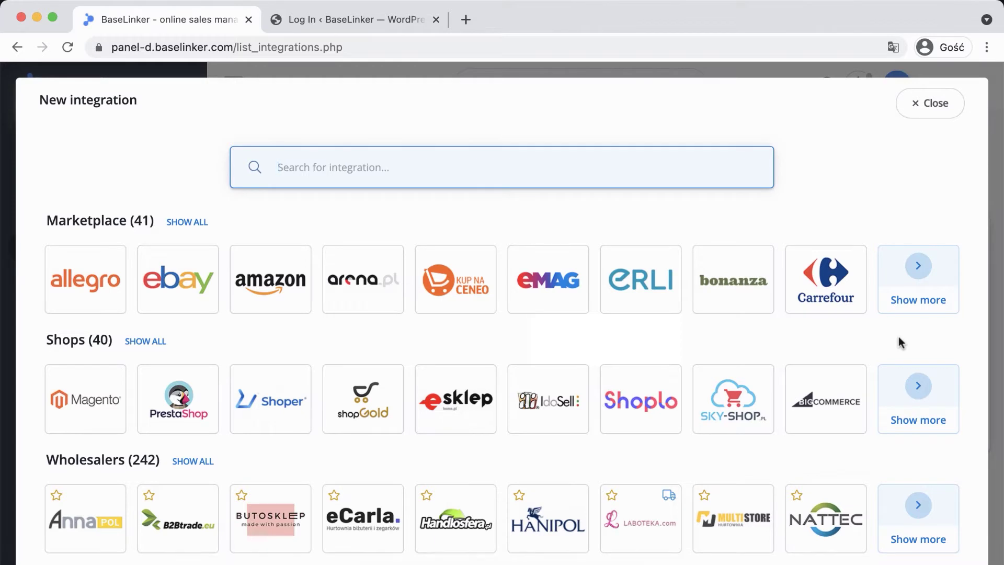
{"action": "left_click", "coordinate": [161, 343]}
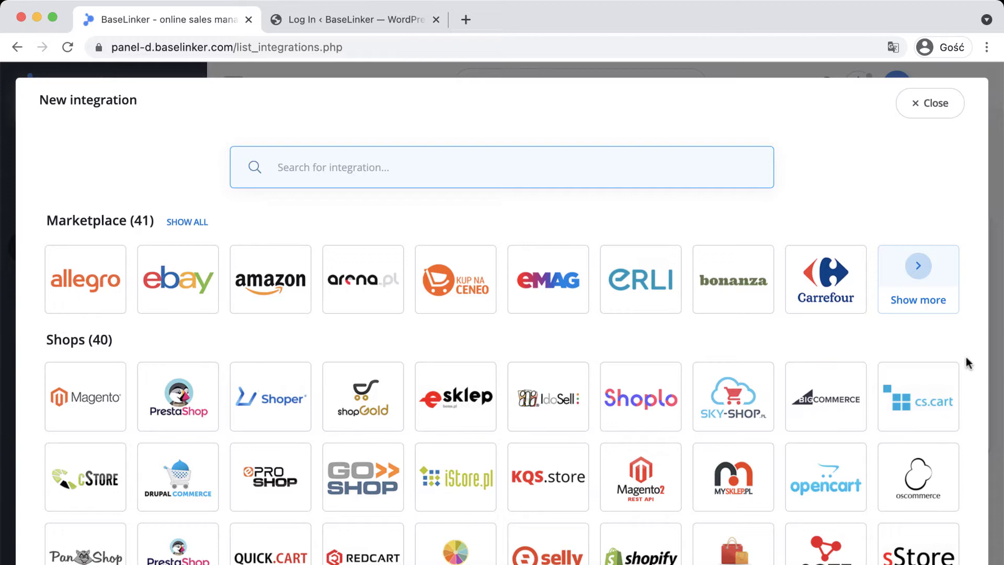
{"action": "scroll", "coordinate": [966, 357], "scroll_direction": "down", "scroll_amount": 3}
{"action": "scroll", "coordinate": [966, 357], "scroll_direction": "up", "scroll_amount": 2}
{"action": "scroll", "coordinate": [966, 358], "scroll_direction": "up", "scroll_amount": 2}
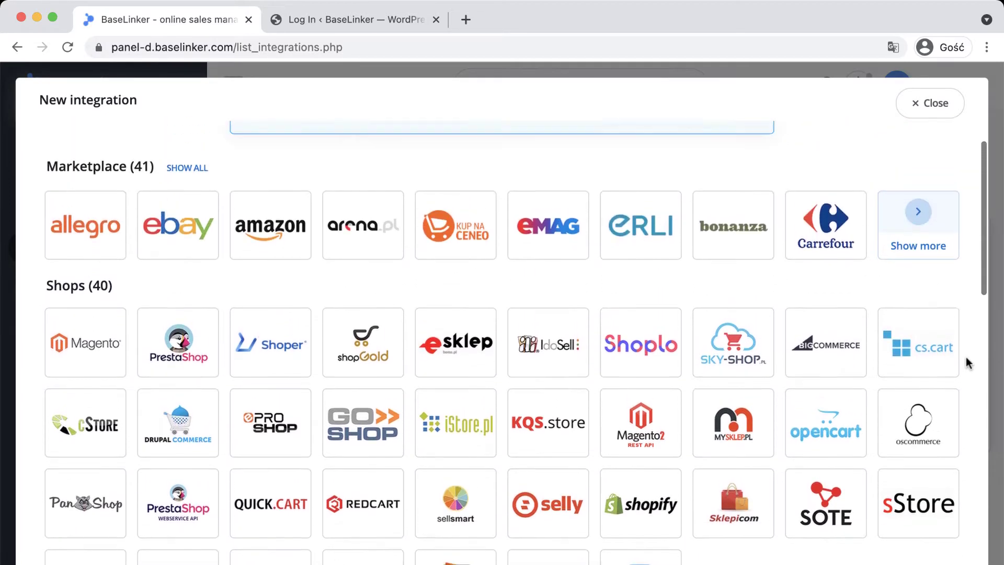
{"action": "scroll", "coordinate": [967, 357], "scroll_direction": "up", "scroll_amount": 1}
{"action": "left_click", "coordinate": [400, 167]}
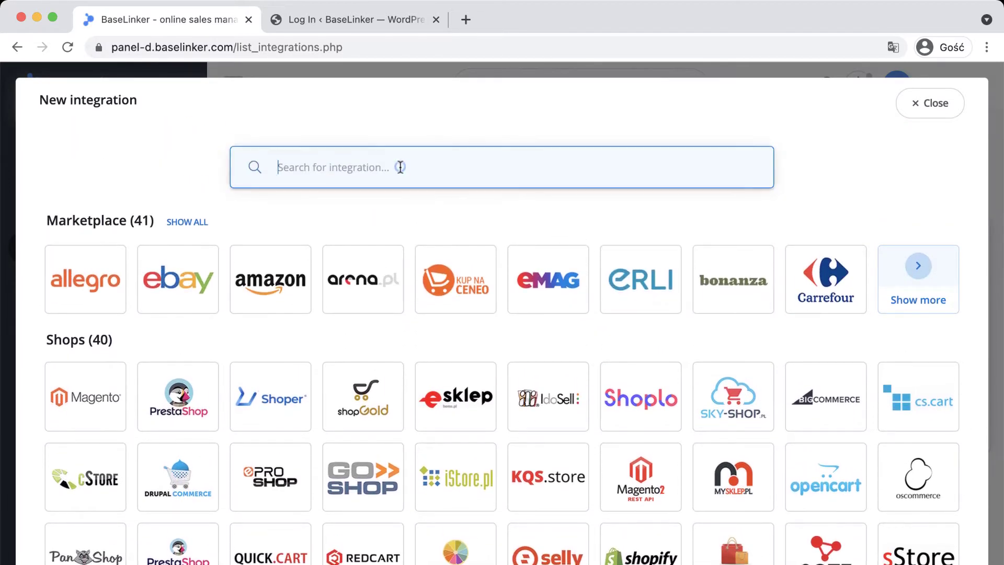
{"action": "type", "text": "Woo"}
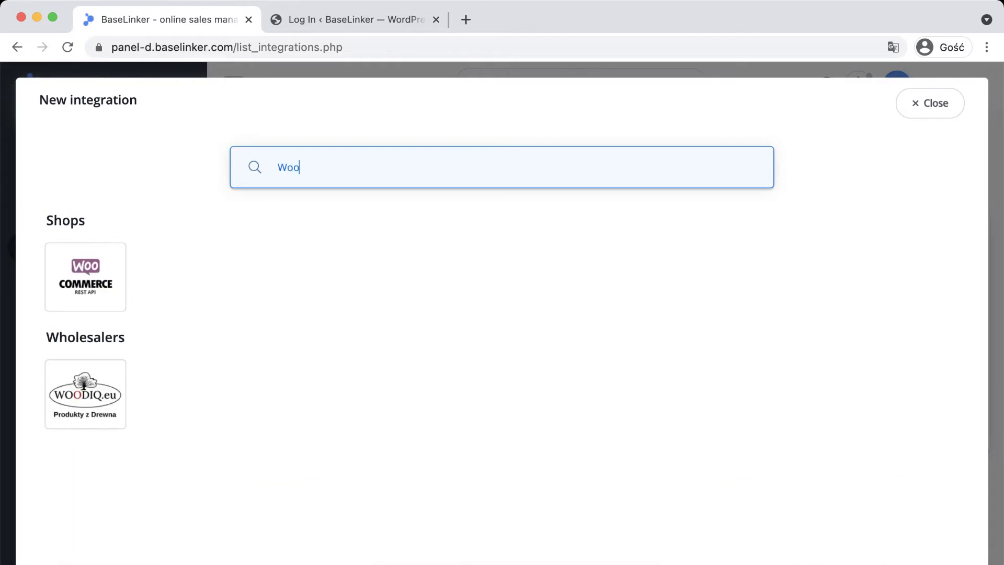
{"action": "mouse_move", "coordinate": [86, 278]}
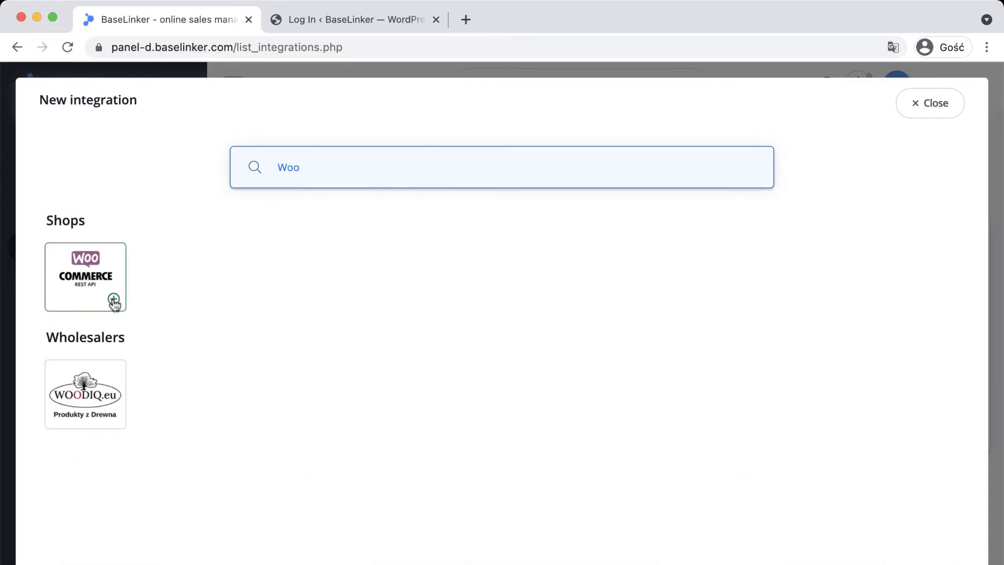
{"action": "left_click", "coordinate": [114, 303]}
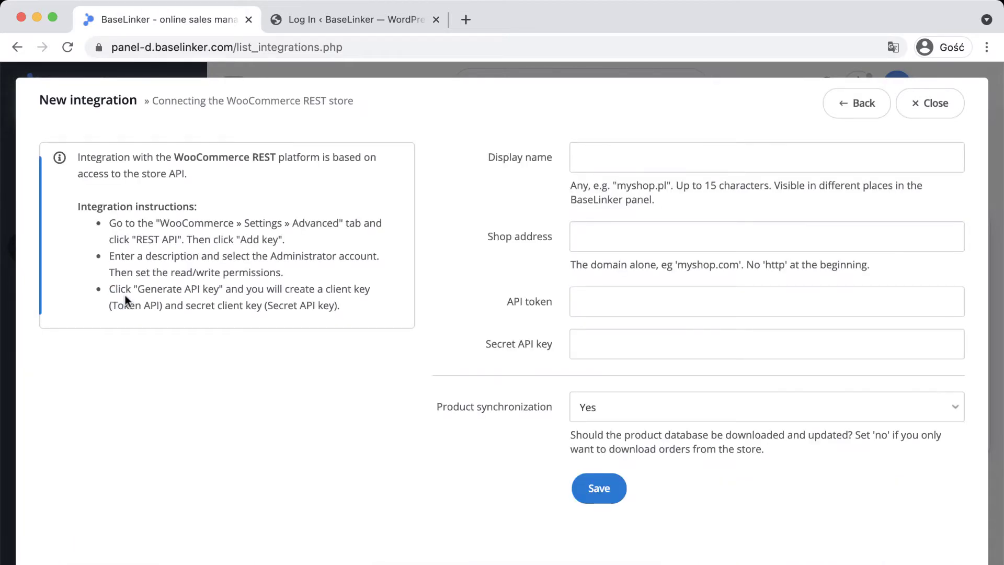
Enter display name myshop.com and shop address woocommerce.bl-test-shop.com.
{"action": "left_click", "coordinate": [684, 160]}
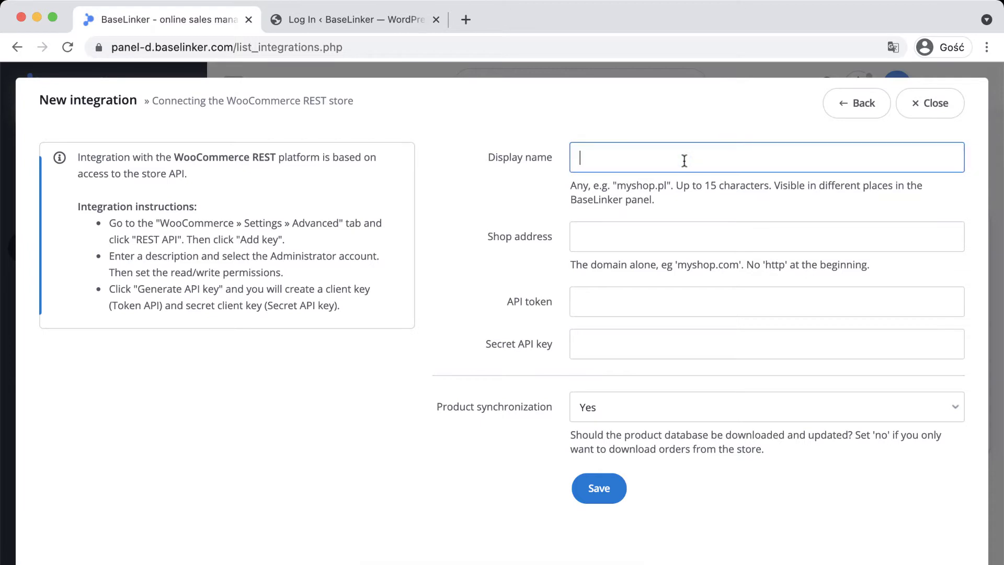
{"action": "type", "text": "myshop.c"}
{"action": "type", "text": "om"}
{"action": "left_click", "coordinate": [777, 236]}
{"action": "type", "text": "woocommerce.bl-test-shop.com"}
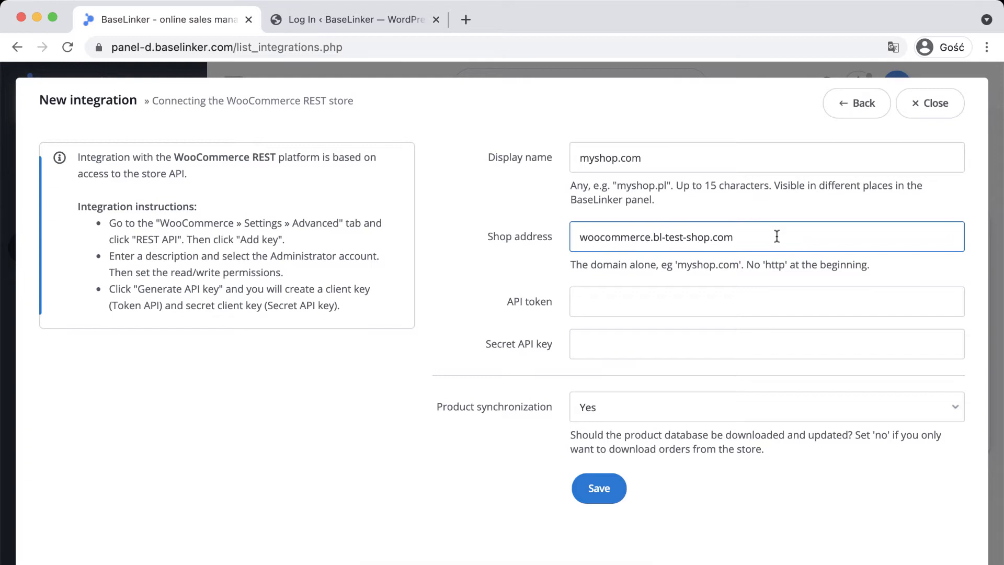
Log in to the shop's WordPress admin with the pre-filled credentials.
{"action": "left_click", "coordinate": [414, 19]}
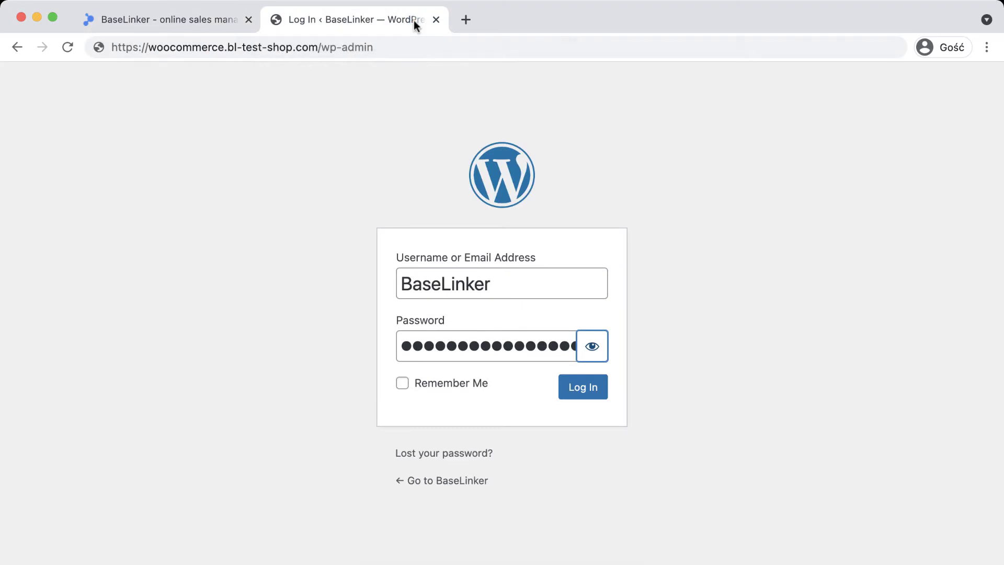
{"action": "left_click", "coordinate": [606, 395]}
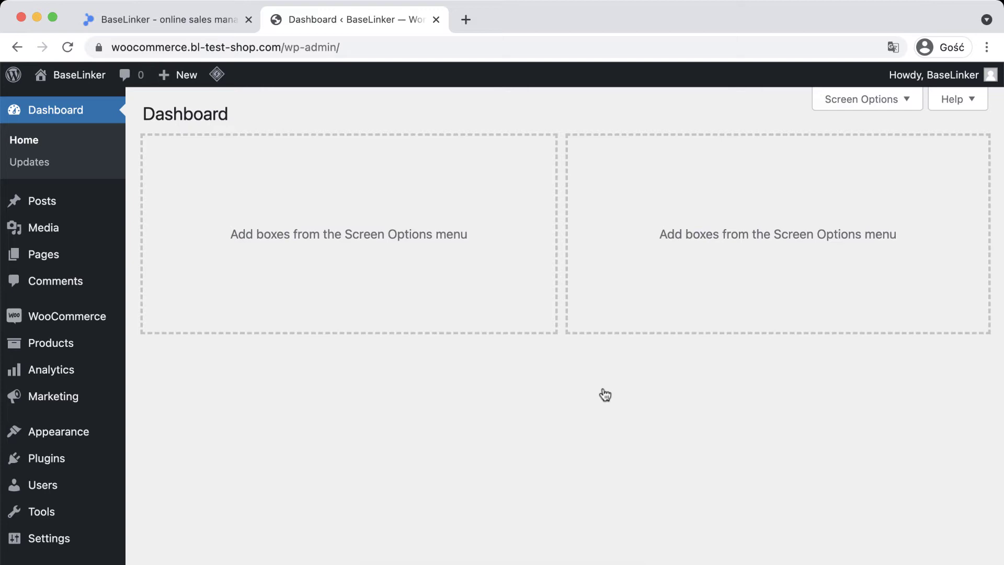
{"action": "mouse_move", "coordinate": [66, 316]}
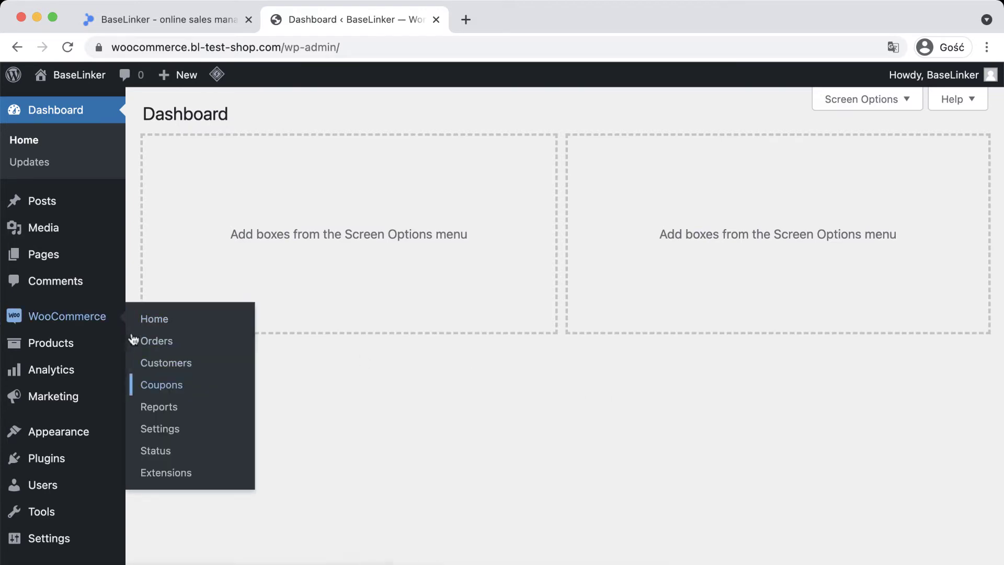
Go to WooCommerce Settings > Advanced > REST API.
{"action": "left_click", "coordinate": [221, 438]}
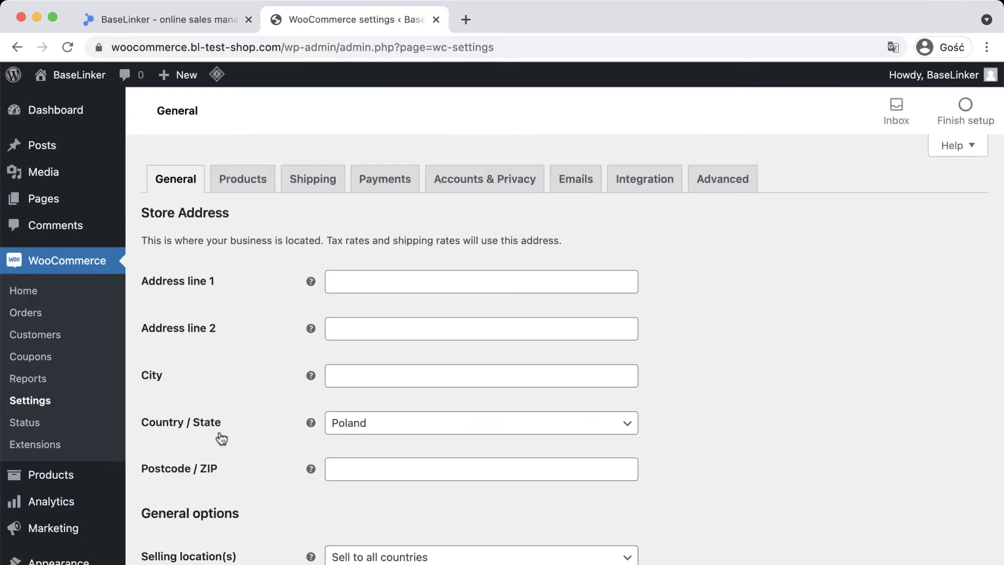
{"action": "left_click", "coordinate": [733, 186]}
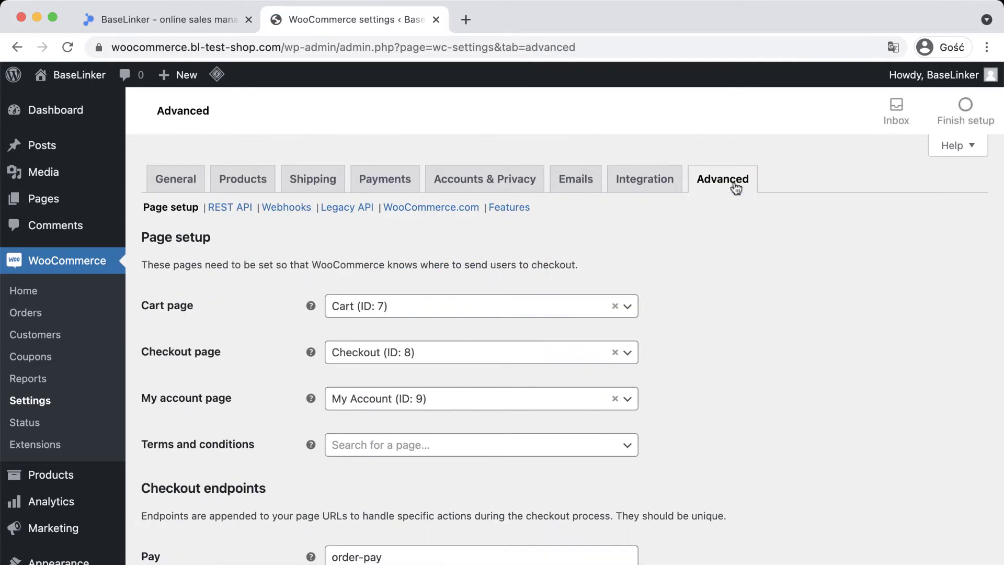
{"action": "left_click", "coordinate": [247, 211]}
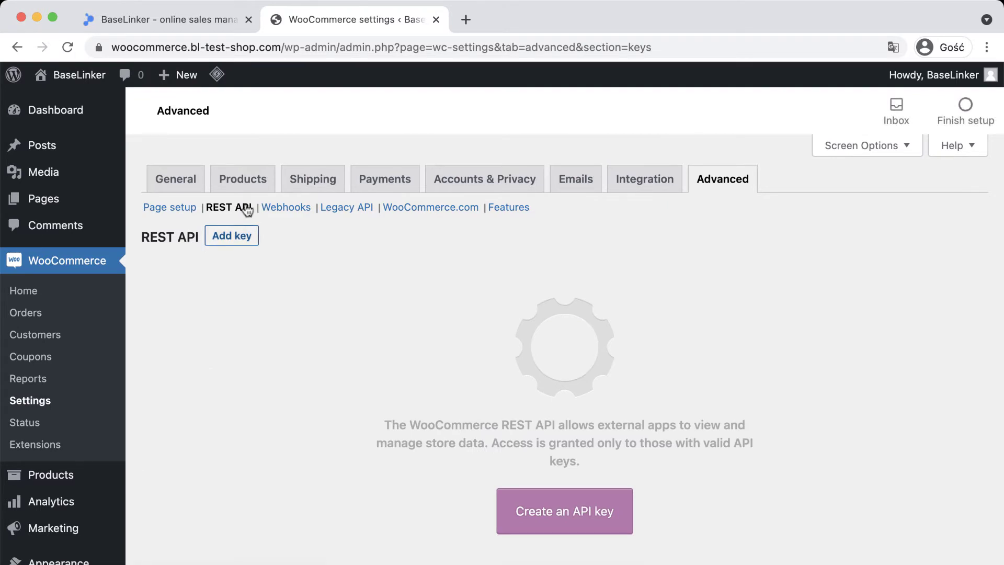
Create a 'BaseLinker' API key with Read/Write permissions and generate its consumer key and secret.
{"action": "left_click", "coordinate": [253, 244]}
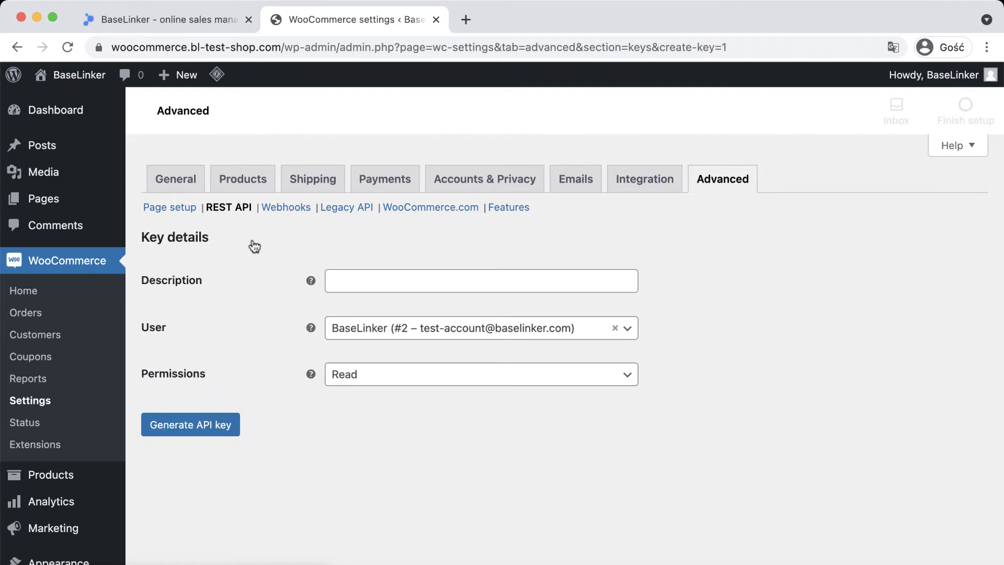
{"action": "left_click", "coordinate": [486, 282]}
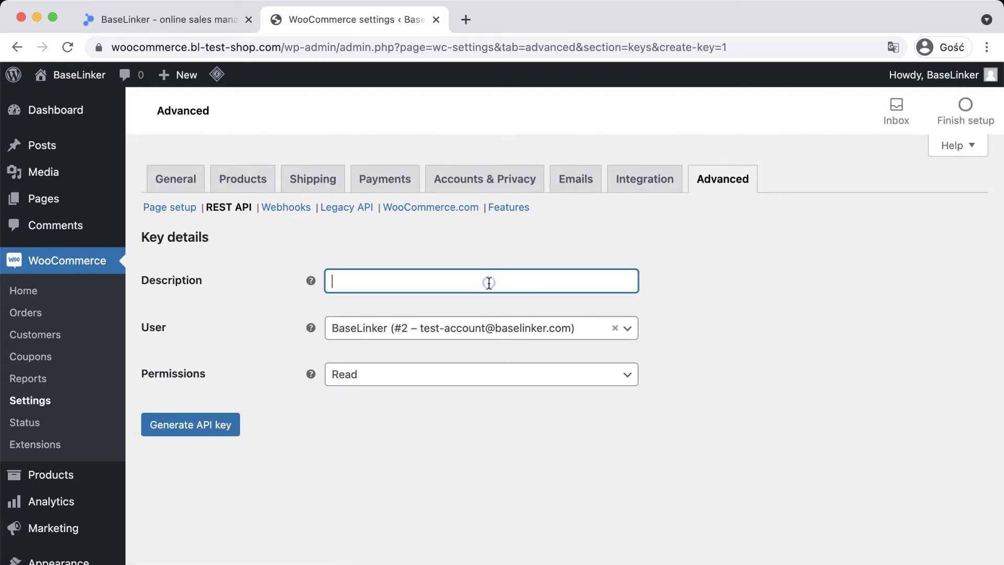
{"action": "type", "text": "Base"}
{"action": "type", "text": "Linke"}
{"action": "type", "text": "r"}
{"action": "left_click", "coordinate": [487, 376]}
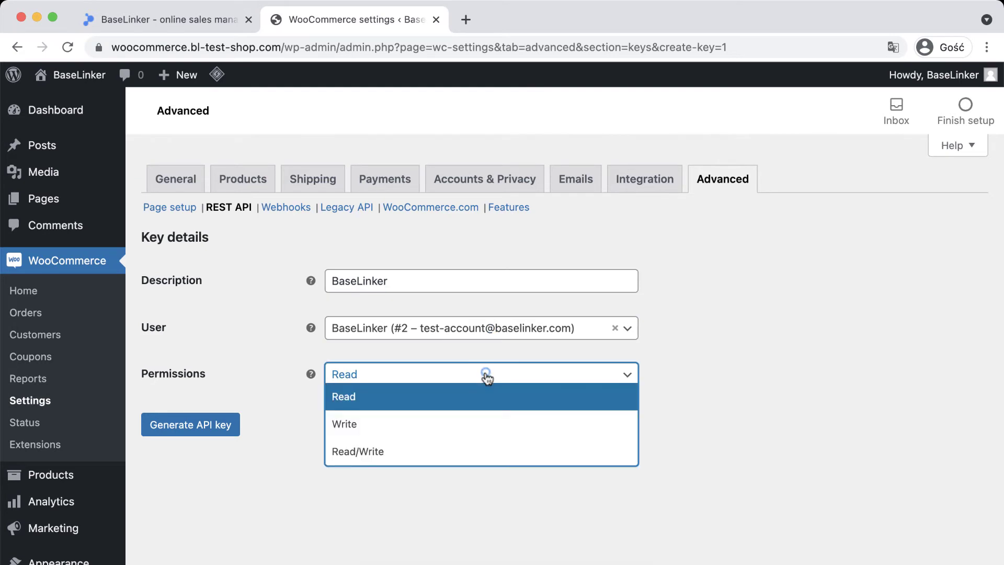
{"action": "left_click", "coordinate": [480, 451]}
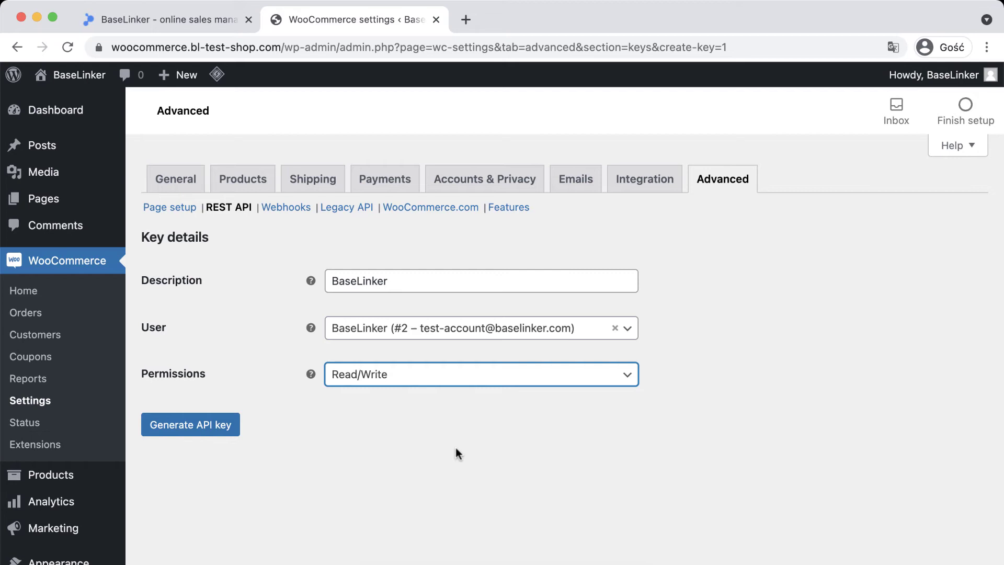
{"action": "left_click", "coordinate": [235, 430]}
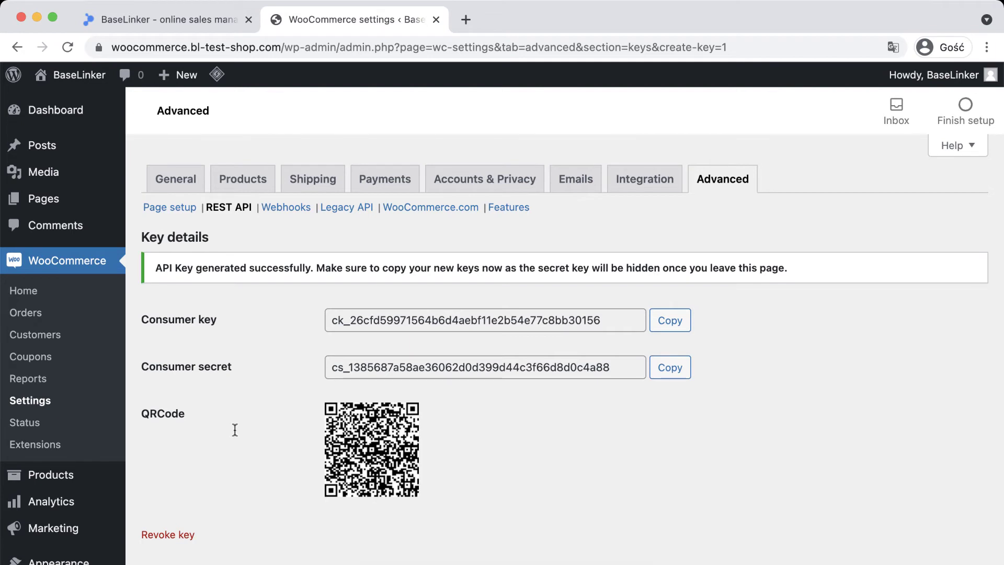
Paste the WooCommerce consumer key into BaseLinker's API token field.
{"action": "left_click", "coordinate": [685, 322]}
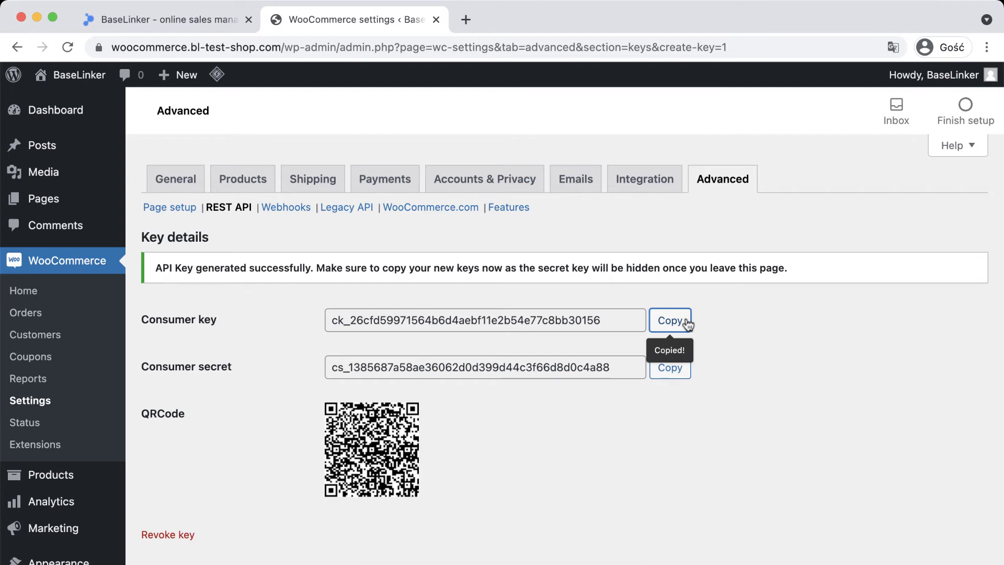
{"action": "left_click", "coordinate": [201, 23]}
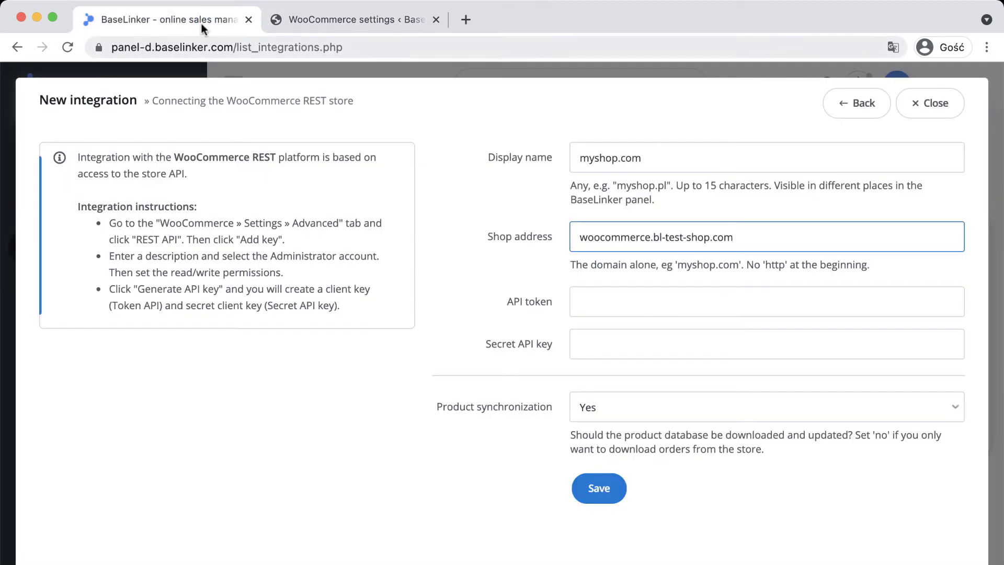
{"action": "left_click", "coordinate": [831, 303]}
{"action": "key", "text": "ctrl+v"}
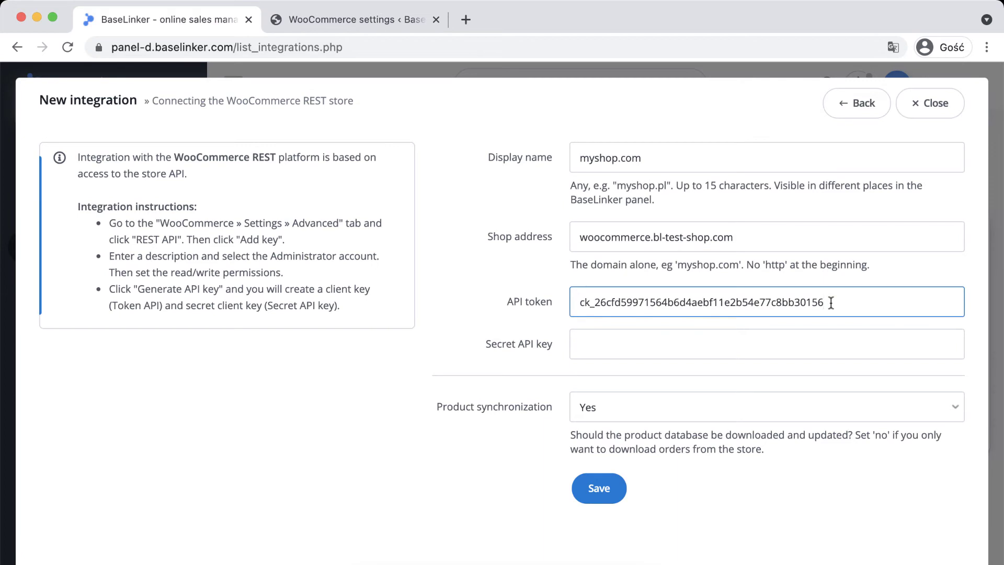
Paste the consumer secret into Secret API key and save the integration.
{"action": "left_click", "coordinate": [320, 25]}
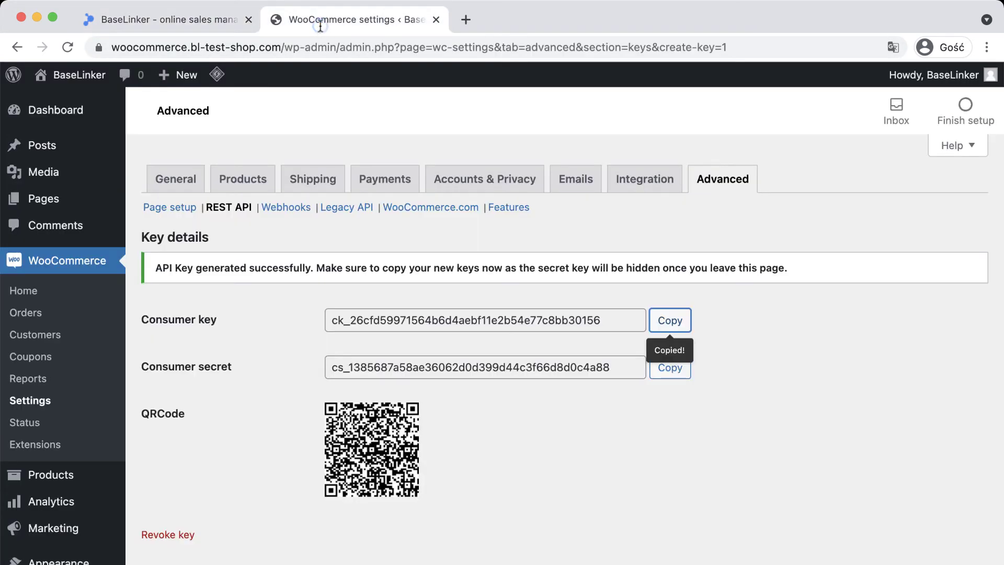
{"action": "left_click", "coordinate": [671, 369]}
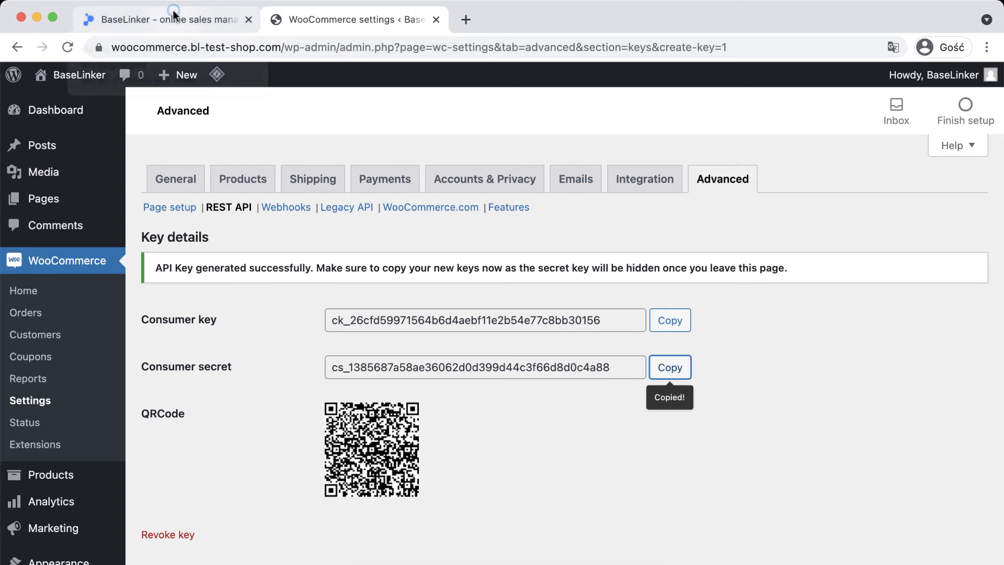
{"action": "left_click", "coordinate": [191, 20]}
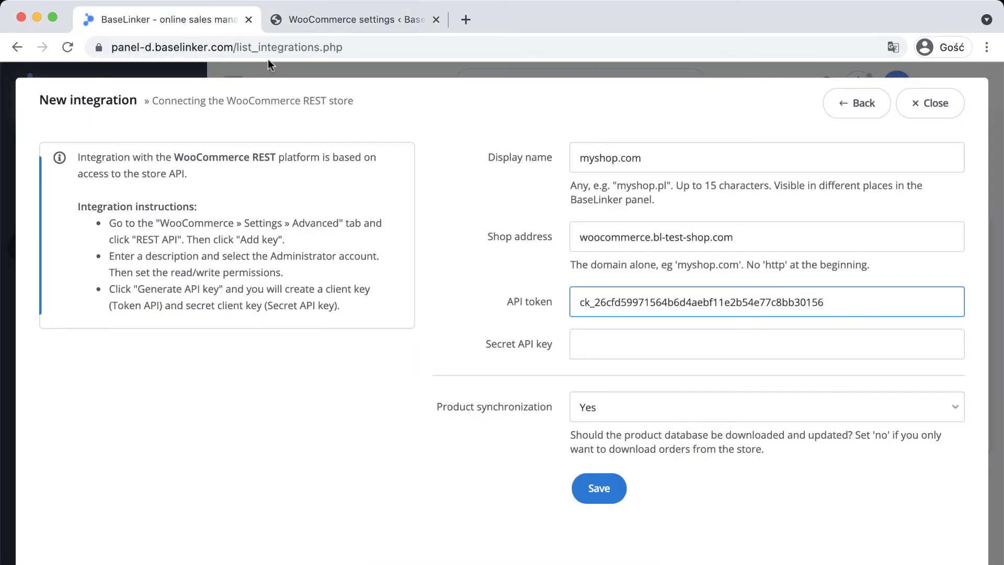
{"action": "left_click", "coordinate": [845, 348]}
{"action": "key", "text": "super+v"}
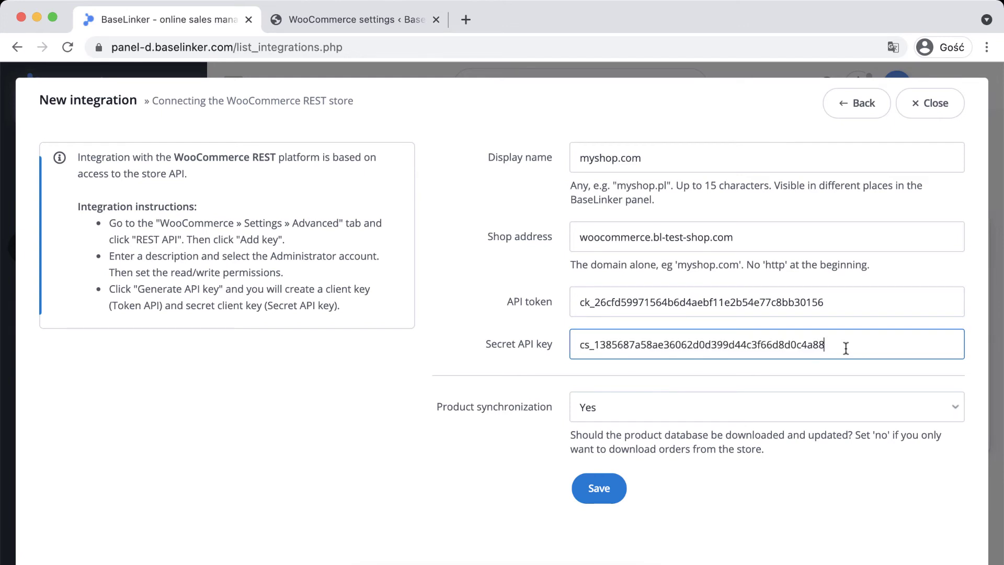
{"action": "left_click", "coordinate": [610, 484]}
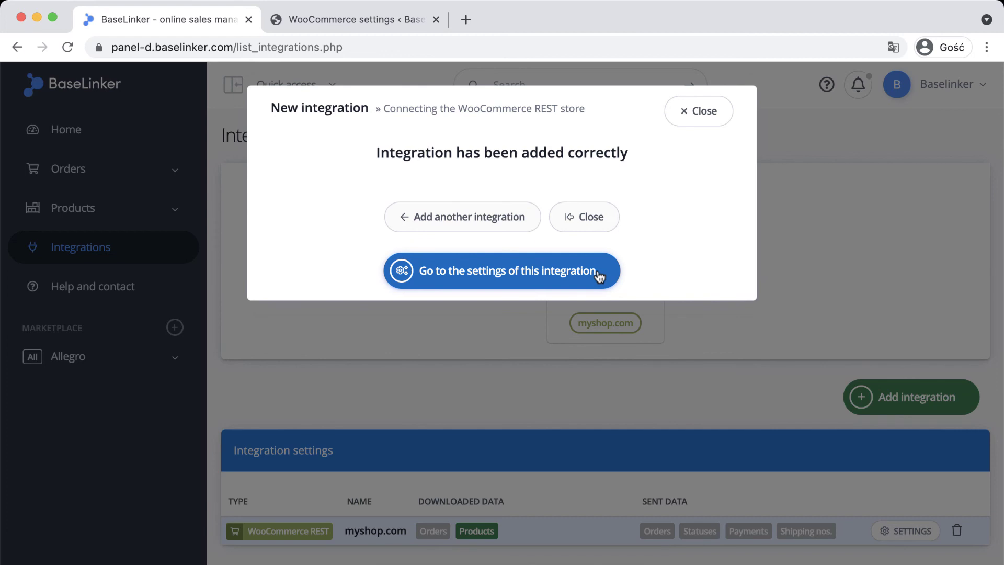
Dismiss the 'integration added' confirmation for myshop.com.
{"action": "left_click", "coordinate": [714, 121]}
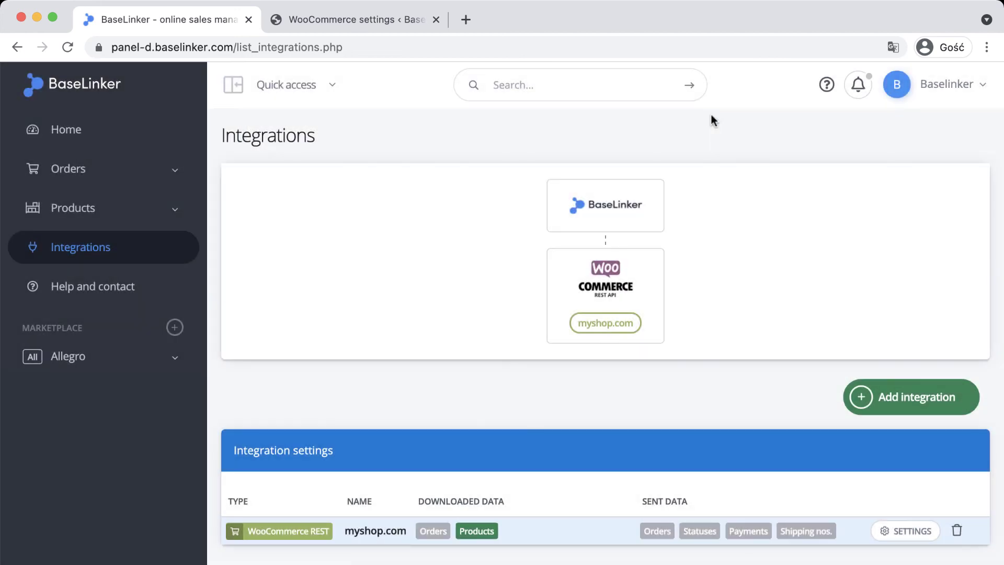